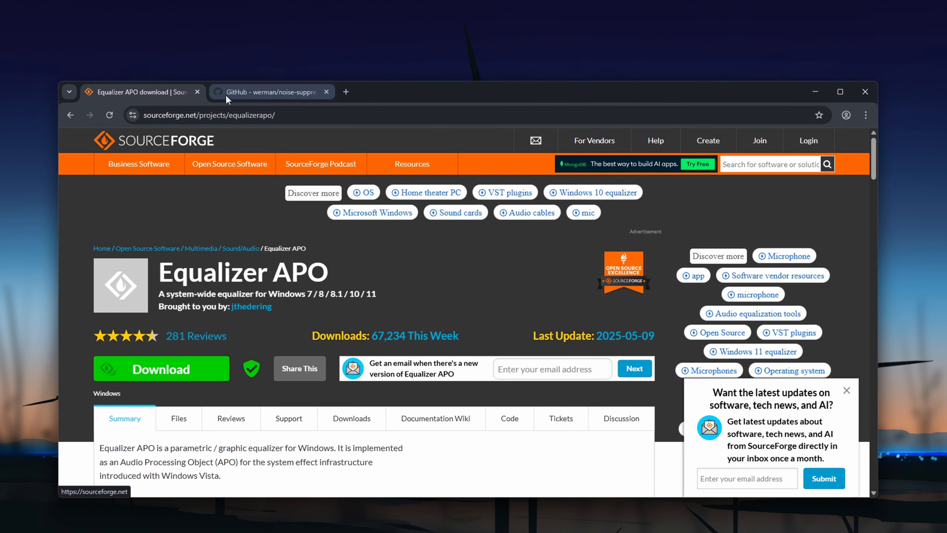
View the noise-suppression-for-voice GitHub page and find its v1.10 release files
left_click(262, 93)
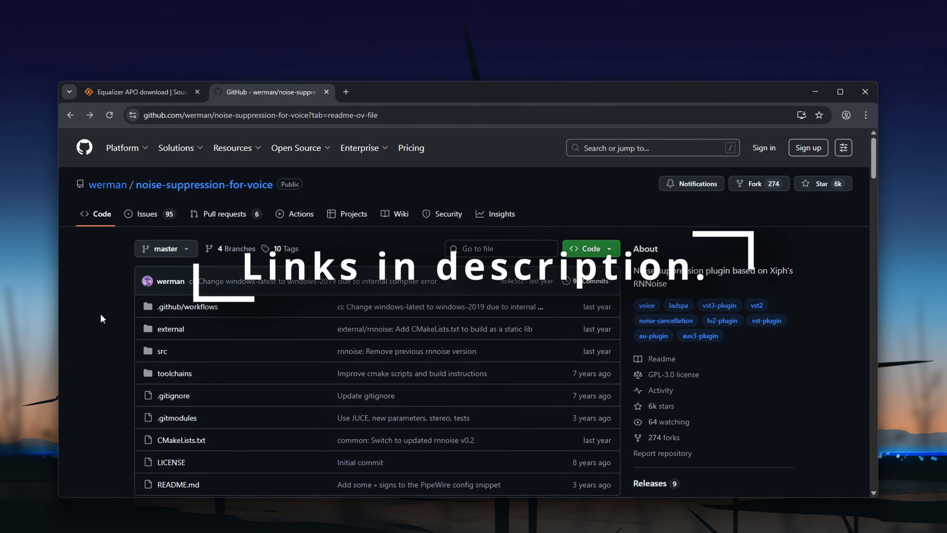
scroll(98, 310, "down", 4)
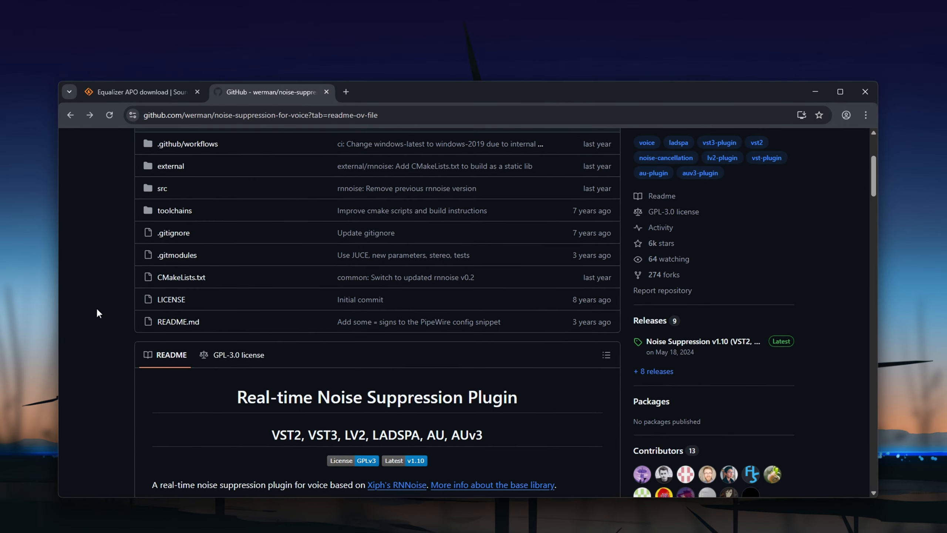
scroll(97, 310, "down", 3)
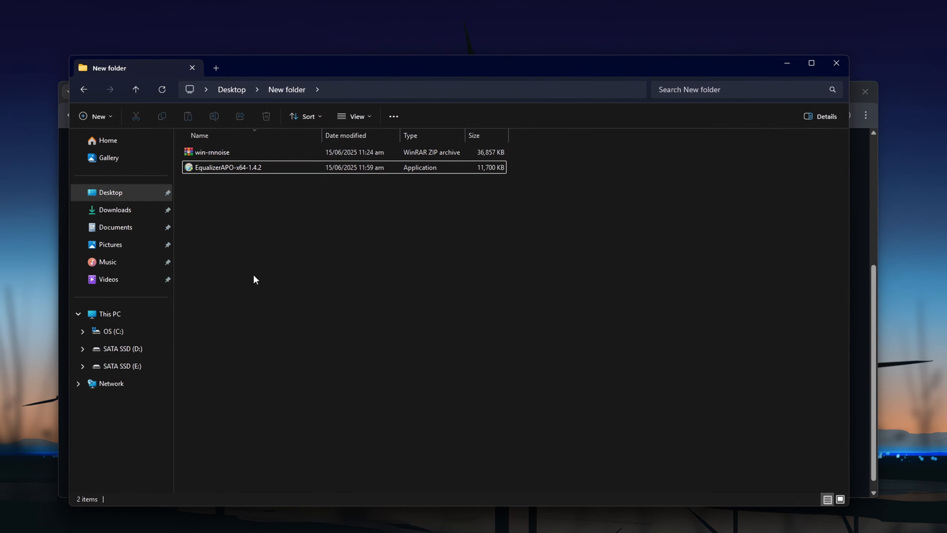
Run the EqualizerAPO-x64-1.4.2 installer, accept the license, keep the default destination folder, and install without automatic update checks
left_click_drag(338, 66, 331, 103)
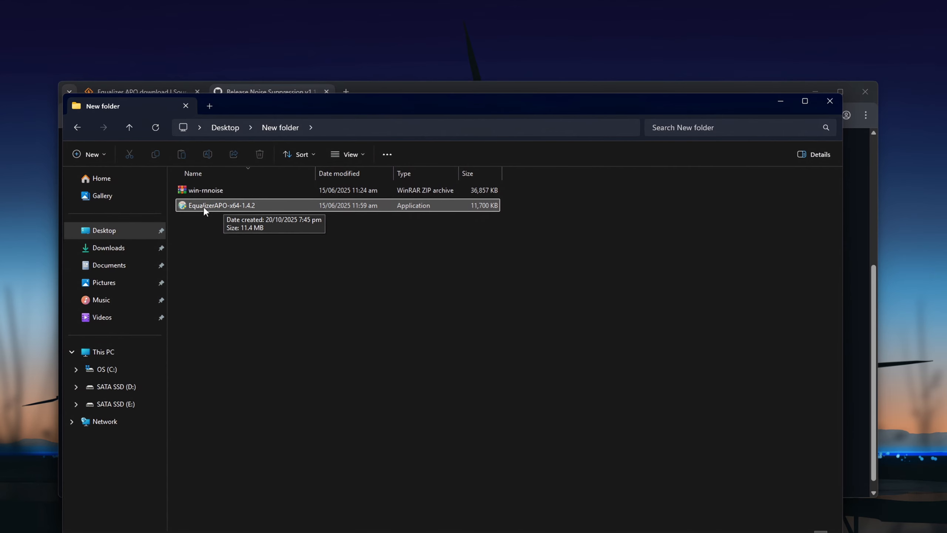
double_click(231, 205)
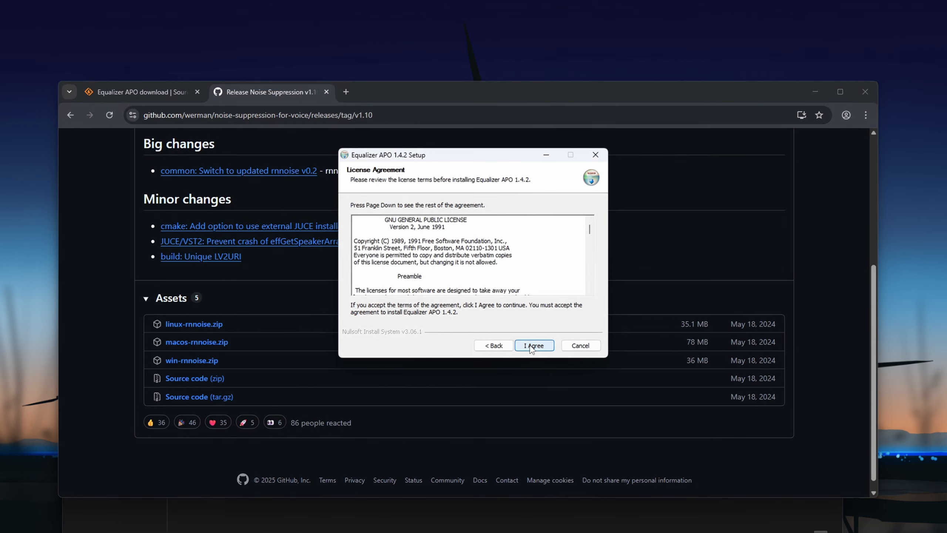
left_click(532, 346)
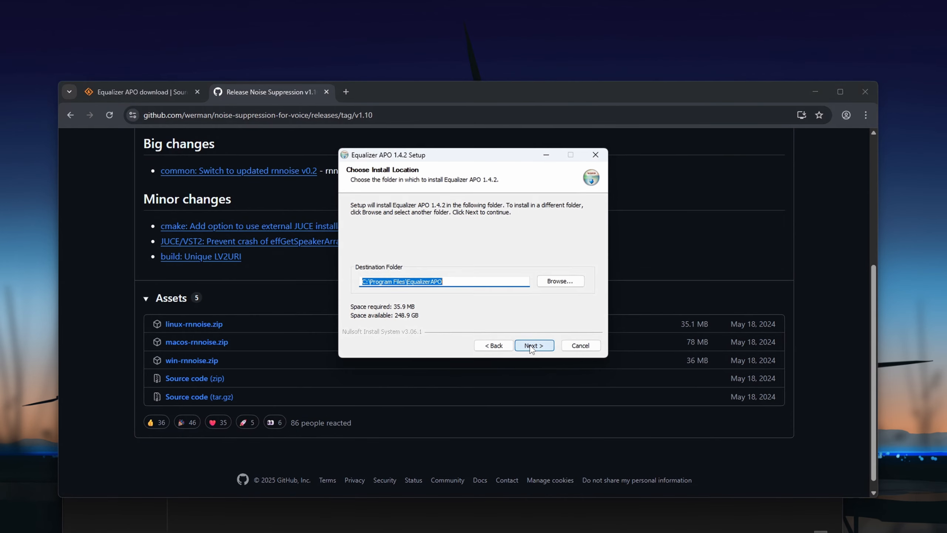
left_click(533, 346)
left_click(533, 345)
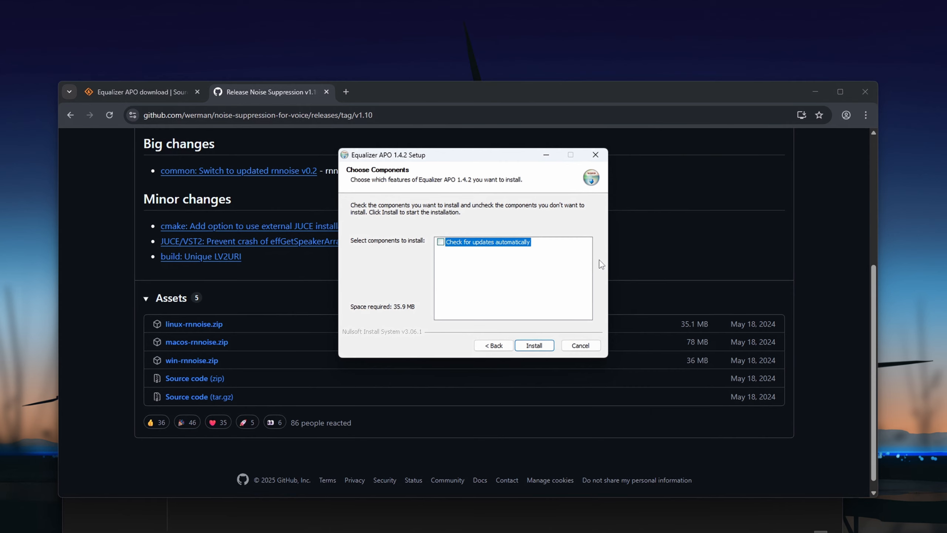
left_click(537, 346)
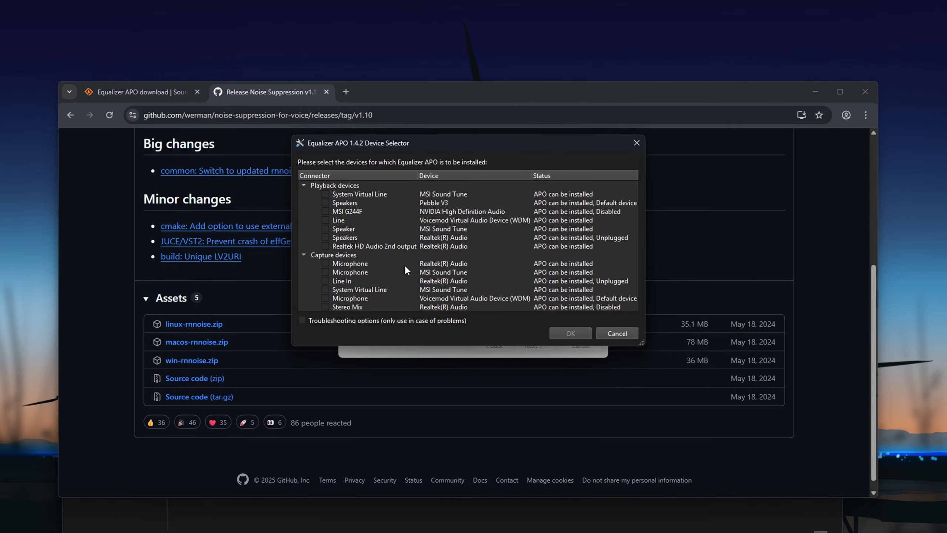
Install the APO on the Realtek(R) Audio microphone capture device and close the installation test
left_click(325, 264)
left_click(446, 265)
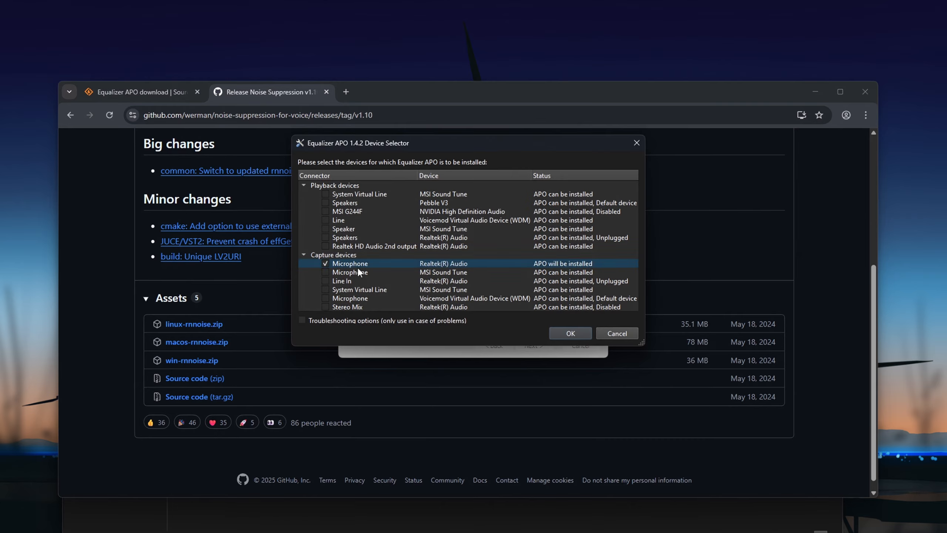
left_click(573, 334)
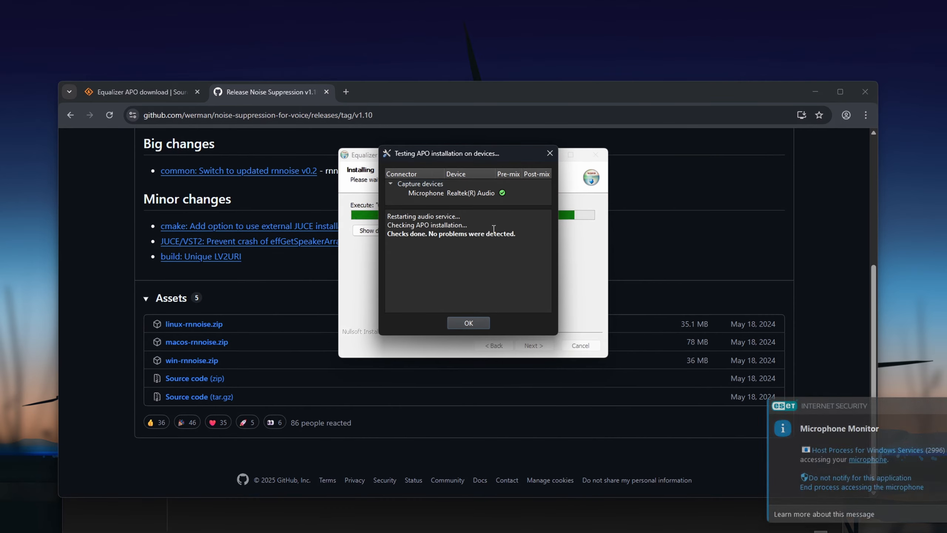
left_click_drag(387, 234, 439, 234)
left_click(477, 322)
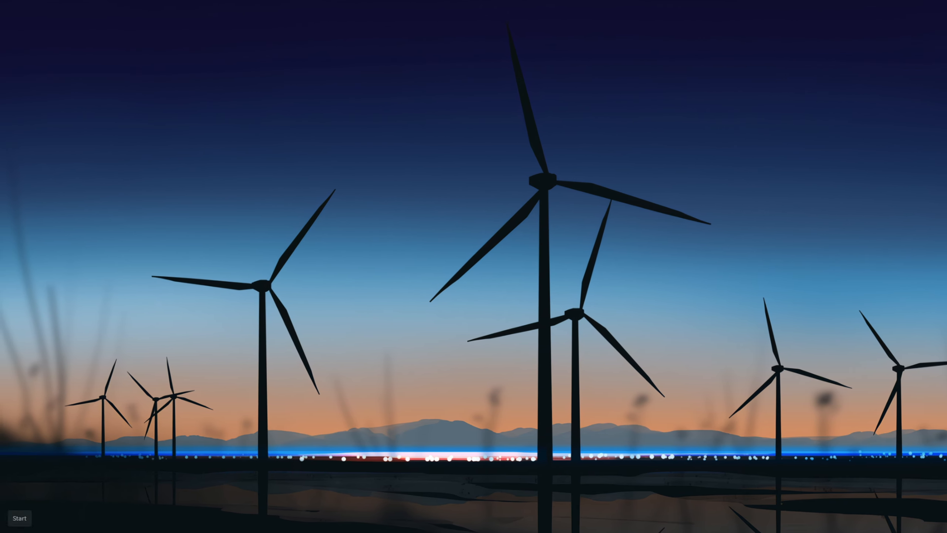
Find and open the Equalizer APO Configuration Editor, declining to run the Device Selector
key("super")
type("a")
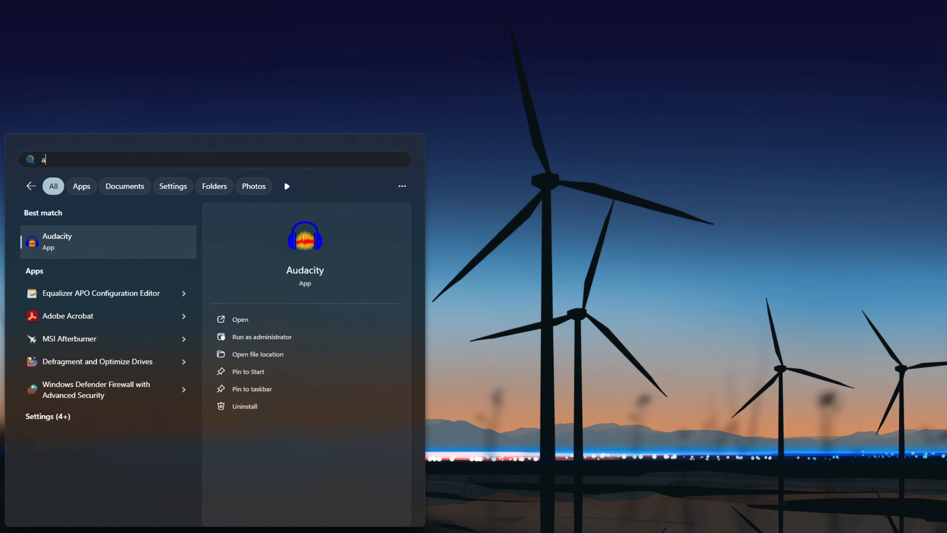
type("po")
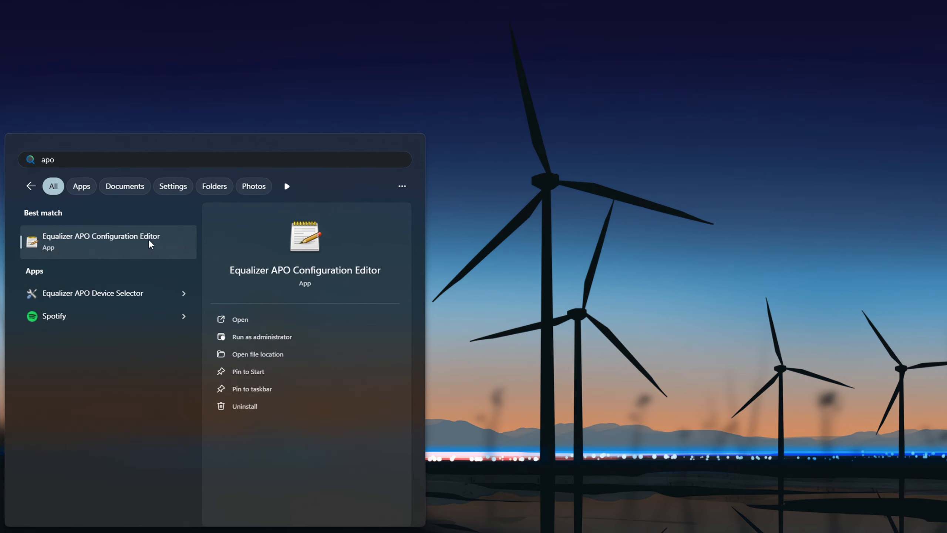
left_click(123, 244)
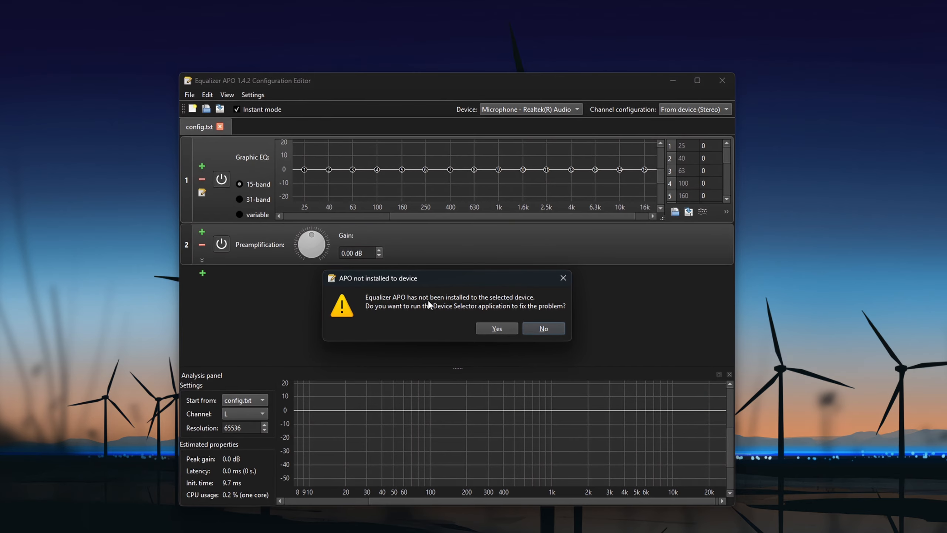
left_click(544, 329)
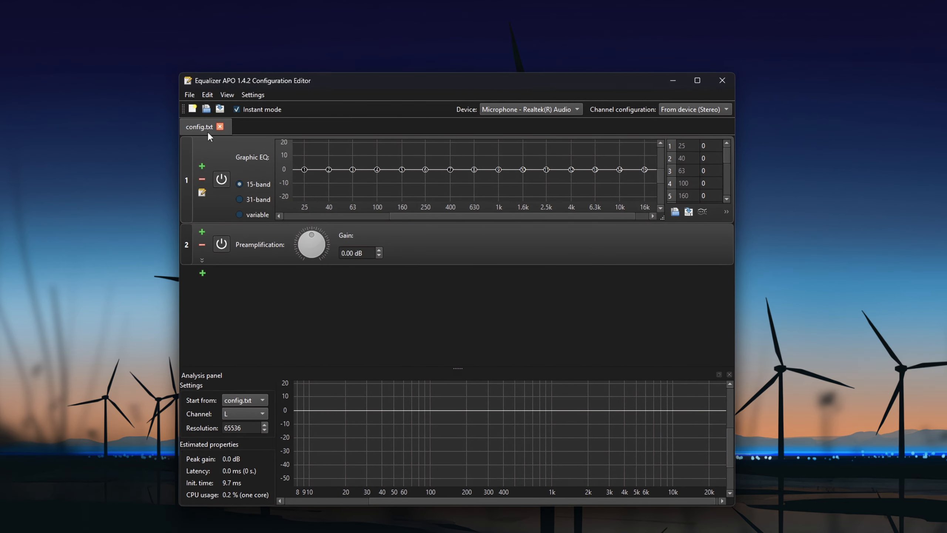
Remove the Preamplification and Graphic EQ filters from config.txt and choose Microphone - Realtek(R) Audio as the device
left_click(200, 244)
left_click(201, 179)
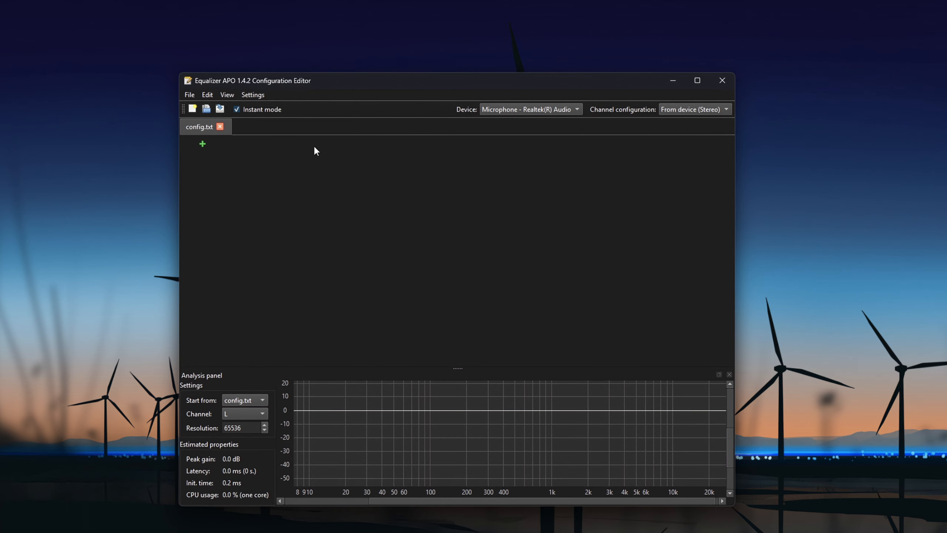
left_click(577, 109)
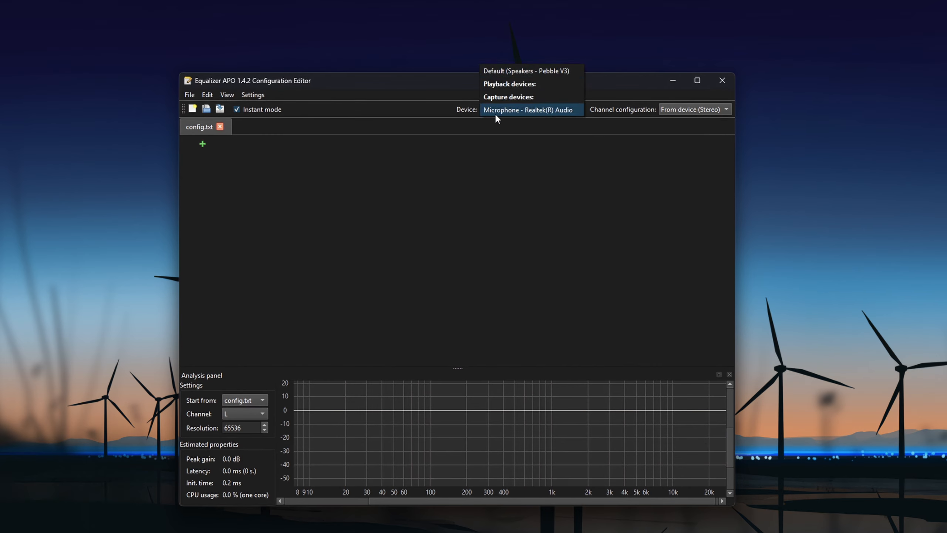
left_click(539, 109)
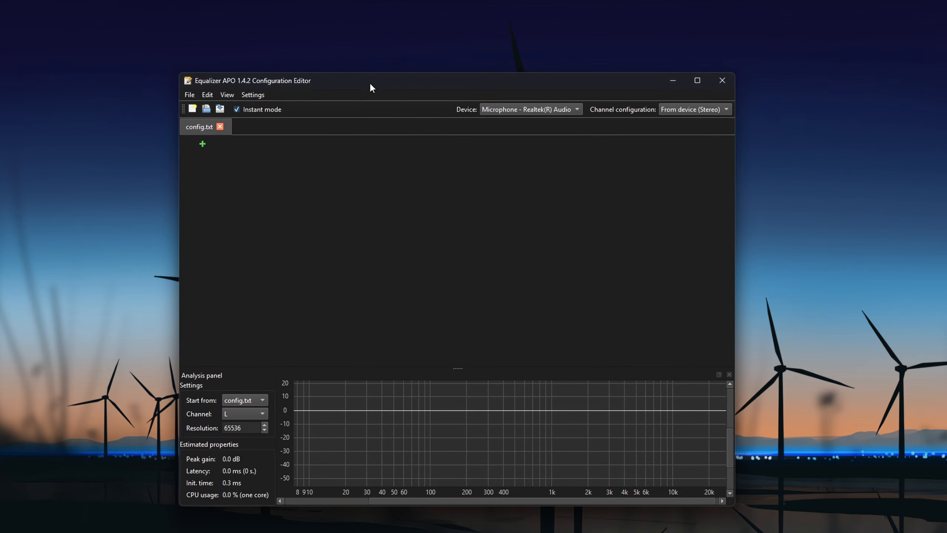
Add a Device control to config.txt and restrict it to the Realtek(R) Audio microphone instead of all devices
left_click_drag(372, 87, 388, 57)
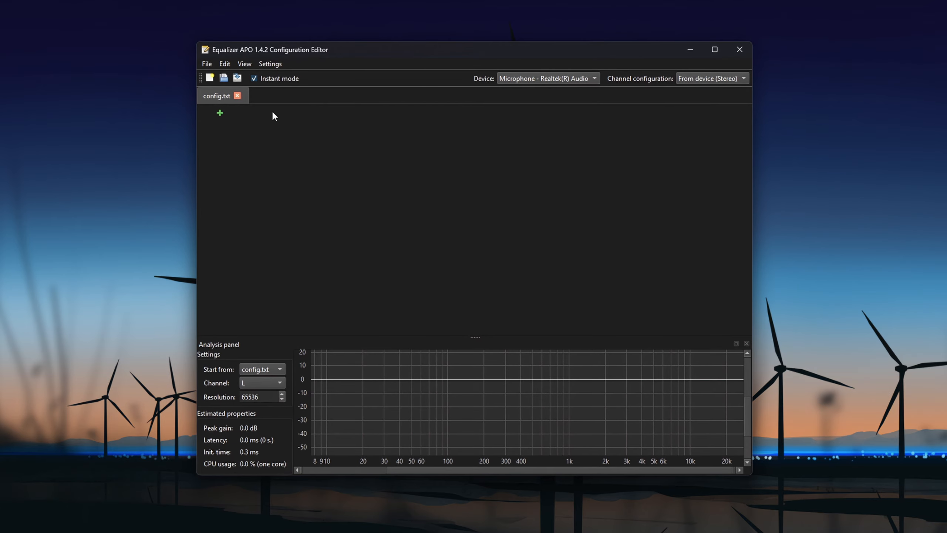
left_click(220, 113)
mouse_move(261, 140)
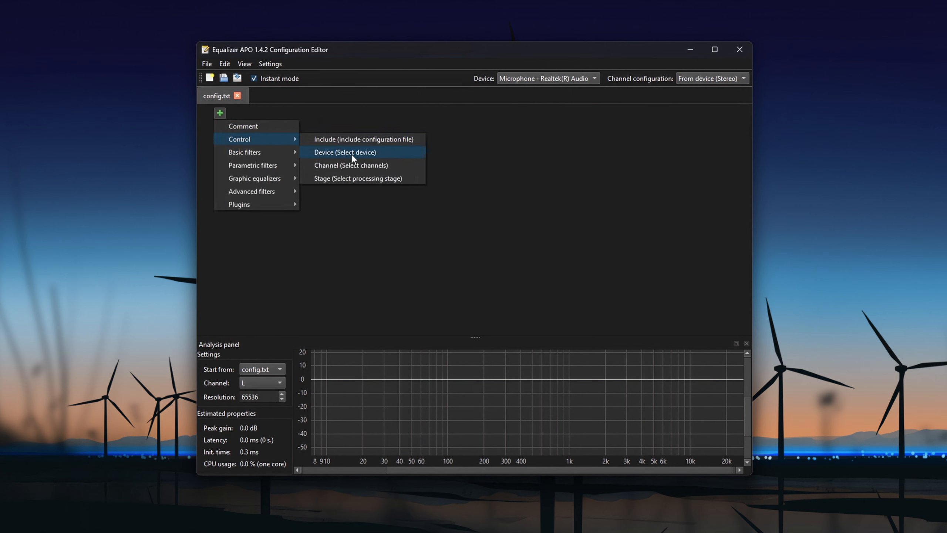
left_click(377, 151)
left_click(281, 125)
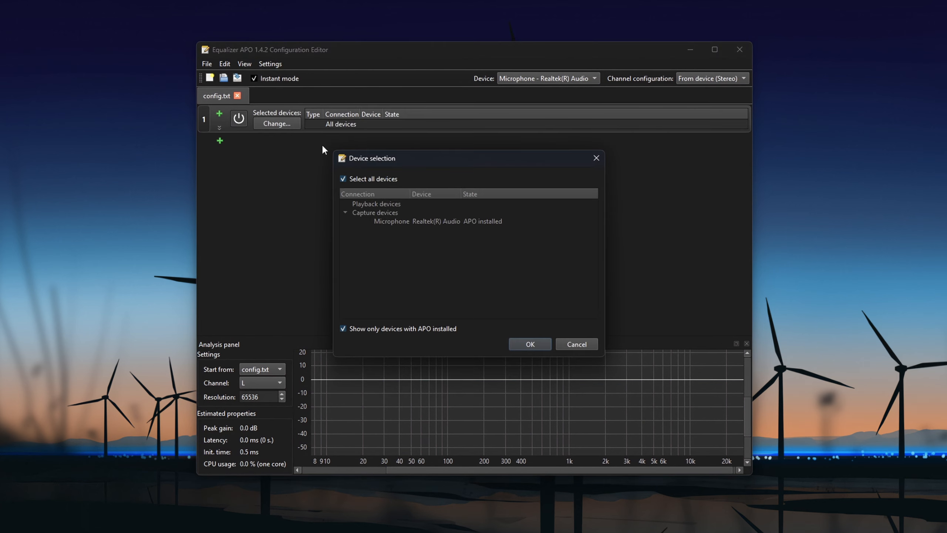
left_click(344, 179)
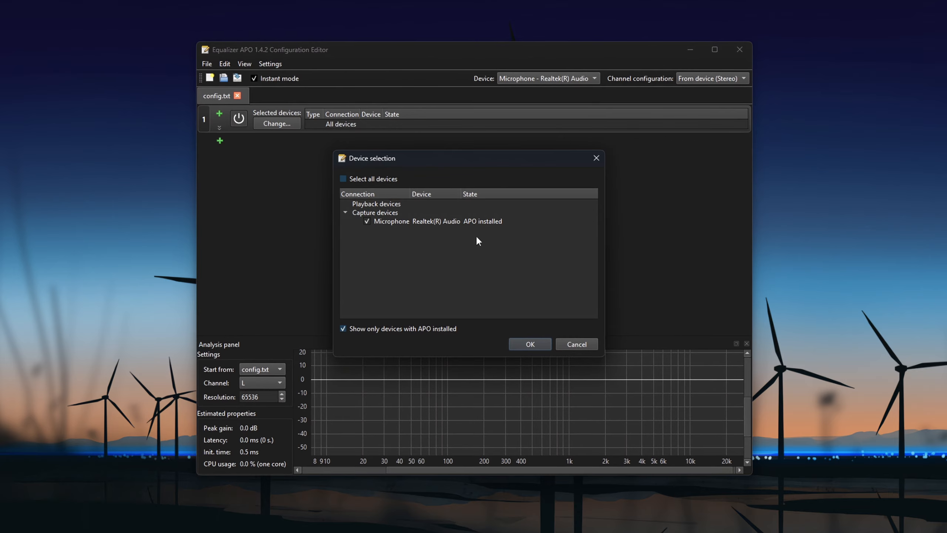
left_click(530, 343)
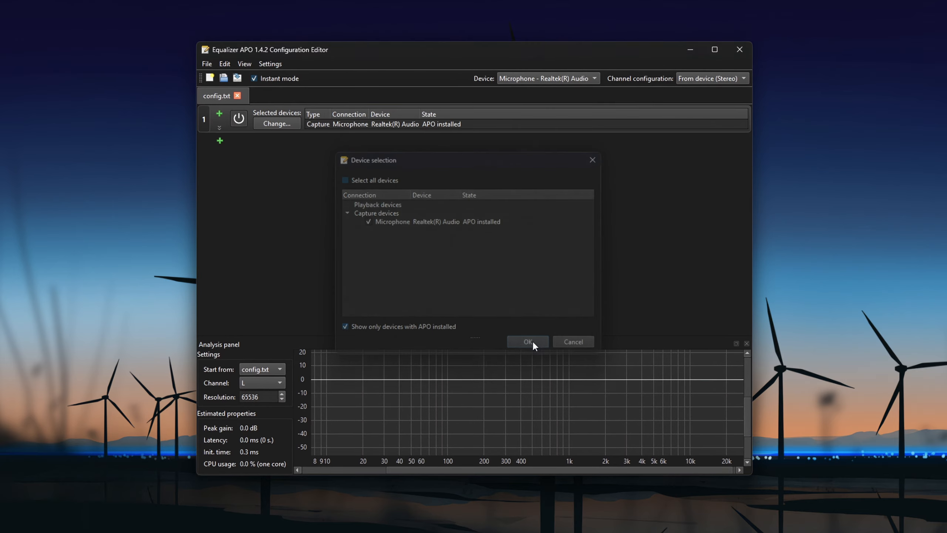
Add a VST plugin entry below the device control and open the selection of its plugin file
left_click(220, 140)
mouse_move(256, 232)
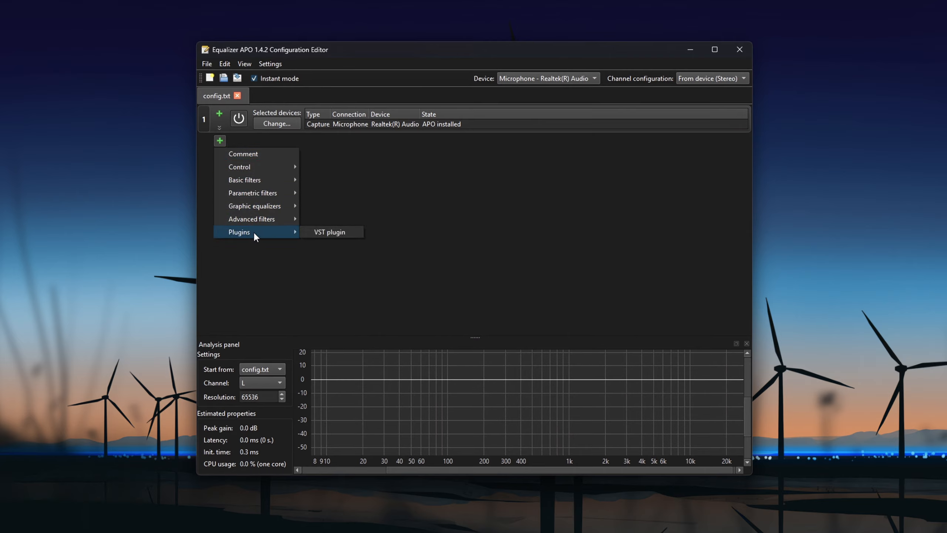
left_click(317, 231)
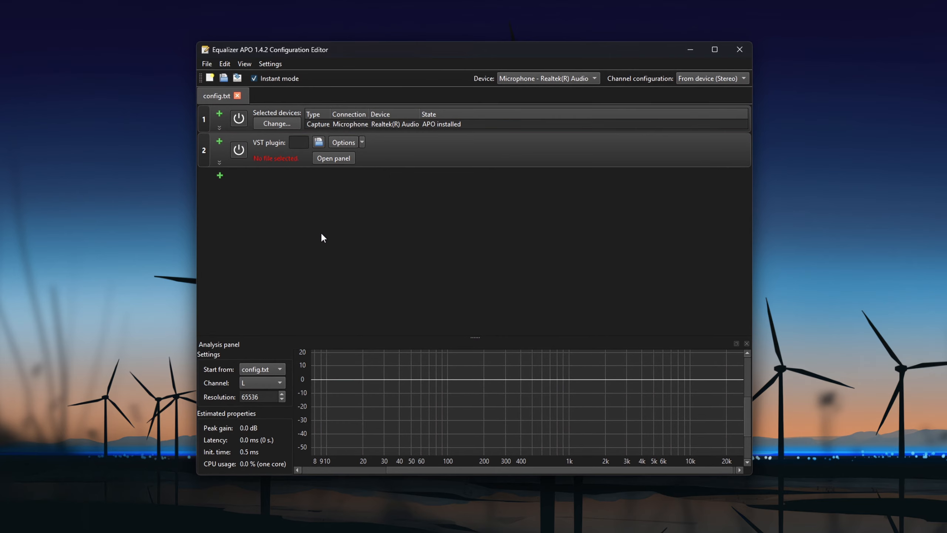
left_click(319, 142)
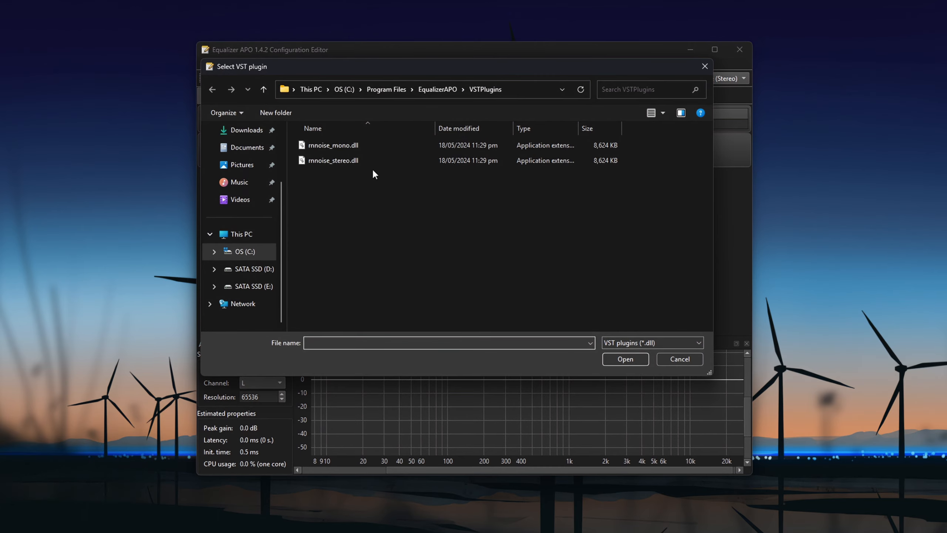
left_click_drag(400, 71, 405, 101)
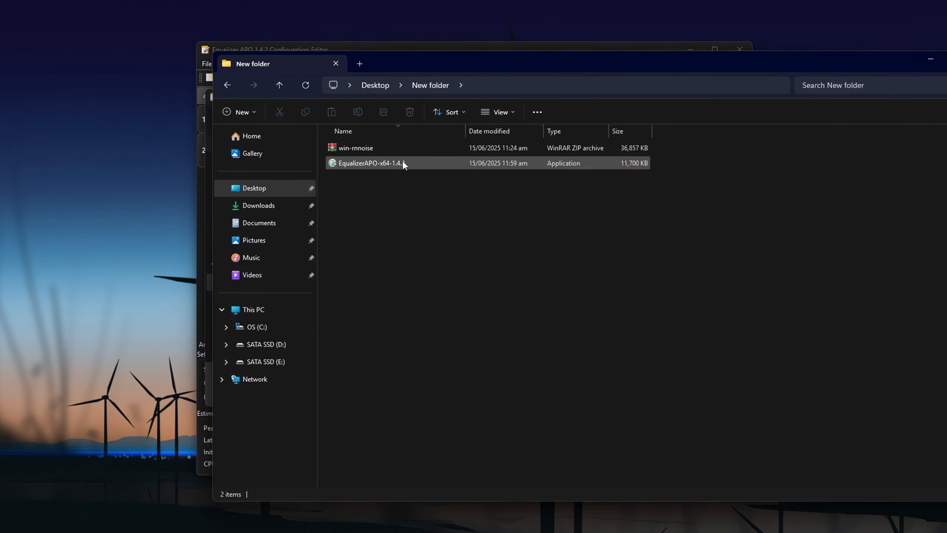
Extract the win-rnnoise archive in File Explorer into its own win-rnnoise folder
left_click_drag(441, 64, 499, 230)
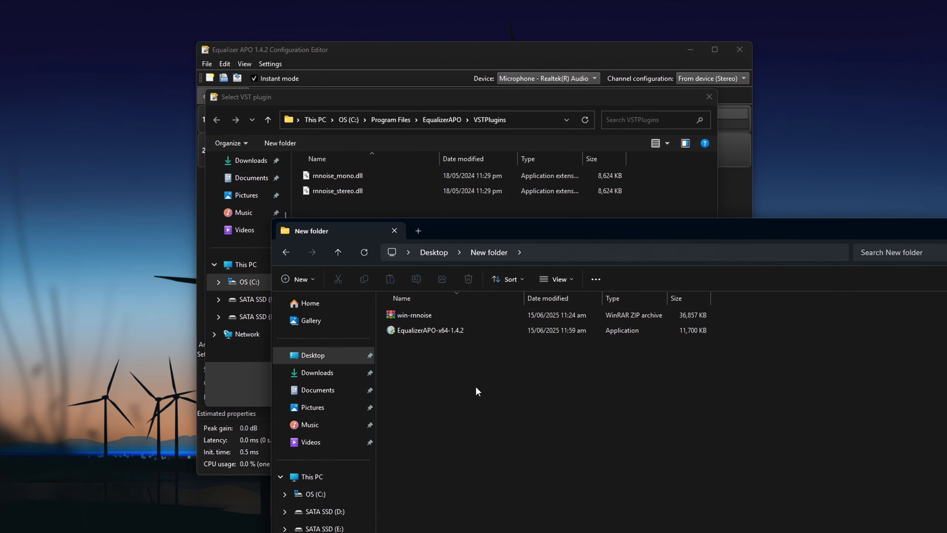
right_click(421, 316)
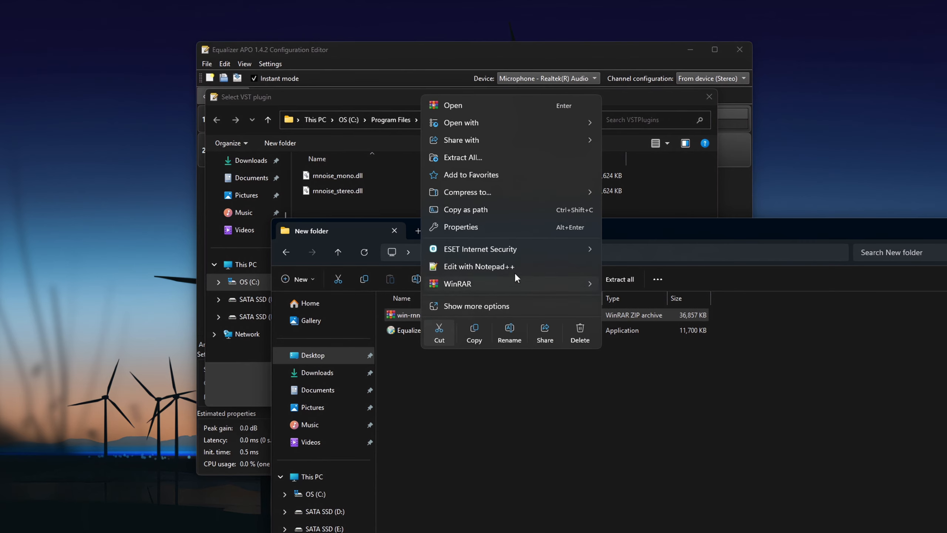
mouse_move(511, 283)
left_click(639, 337)
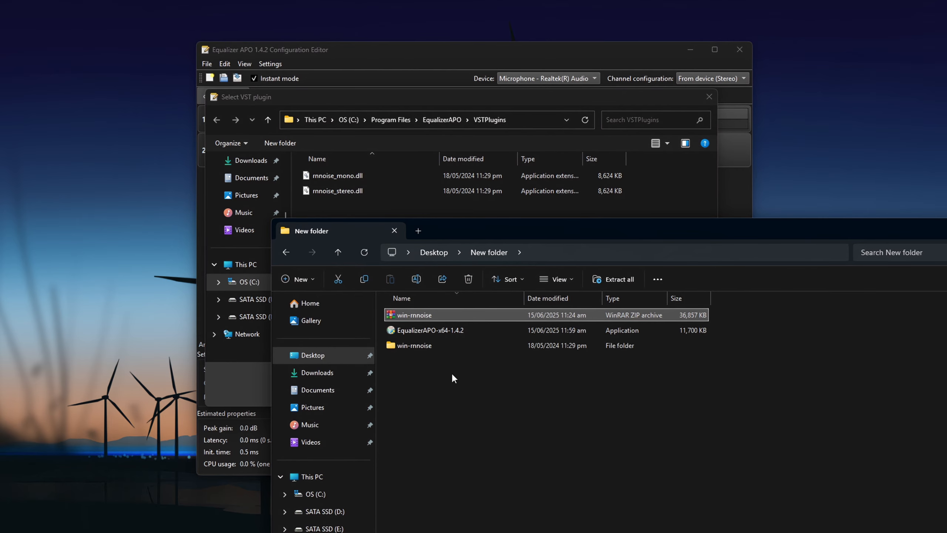
Move rnnoise_mono.dll and rnnoise_stereo.dll from the extracted vst folder into VSTPlugins, replacing existing files and granting administrator permission
left_click(410, 342)
double_click(410, 341)
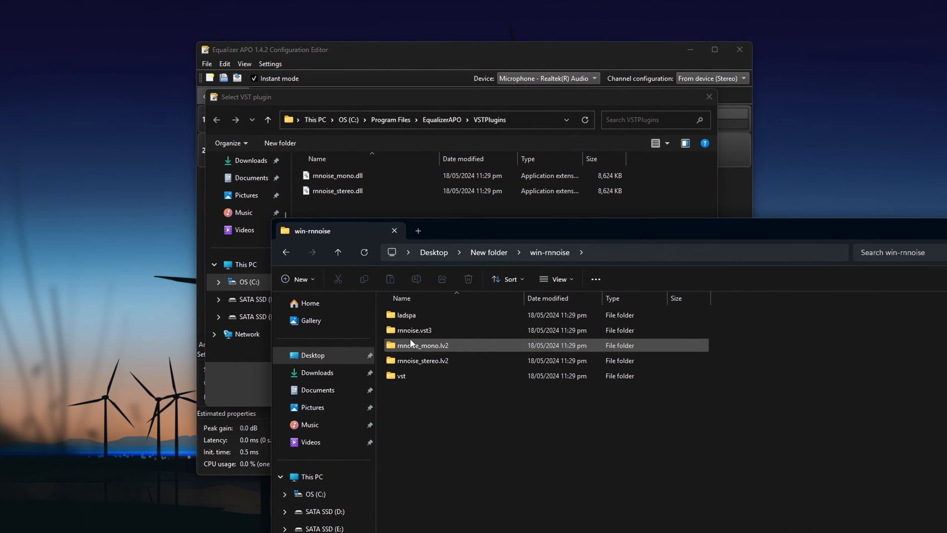
left_click(405, 376)
double_click(405, 376)
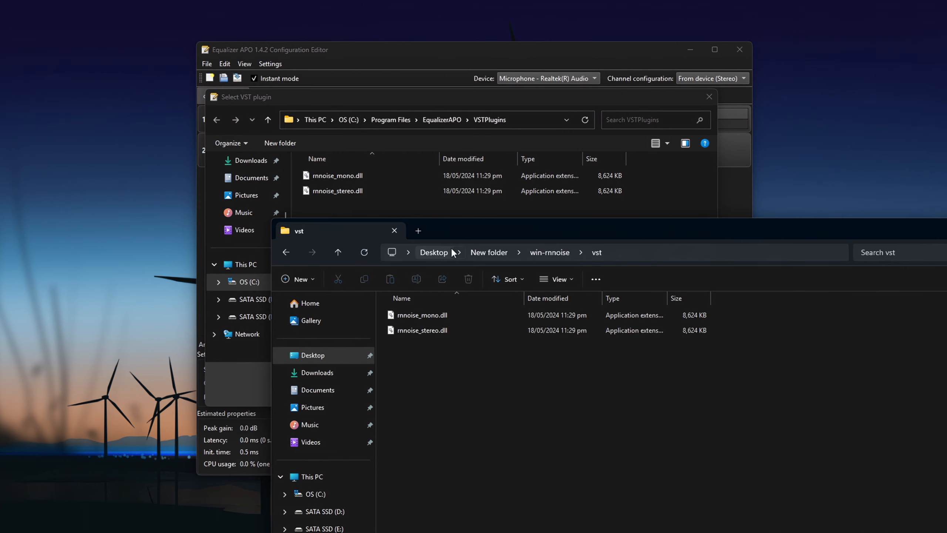
left_click_drag(492, 231, 513, 285)
left_click_drag(468, 404, 420, 332)
left_click_drag(430, 371, 493, 236)
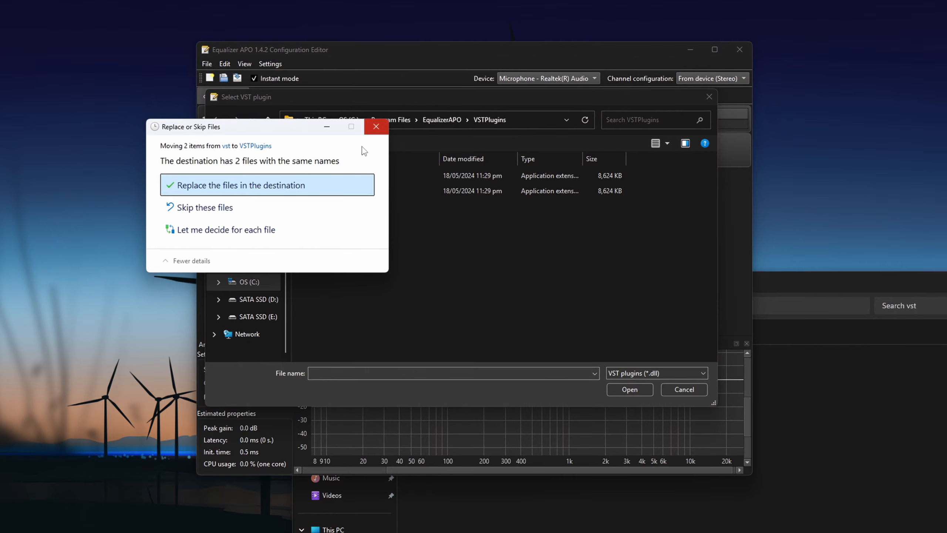
left_click(368, 184)
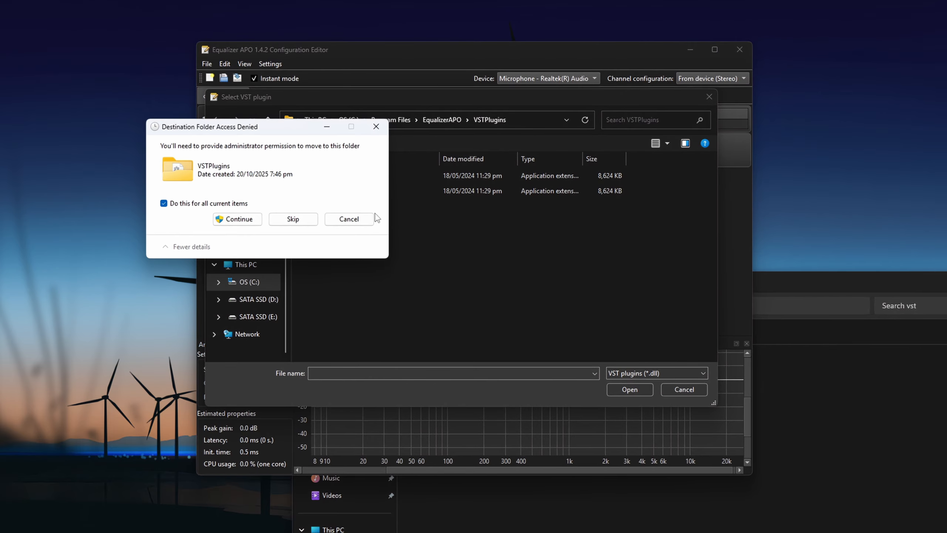
left_click(239, 219)
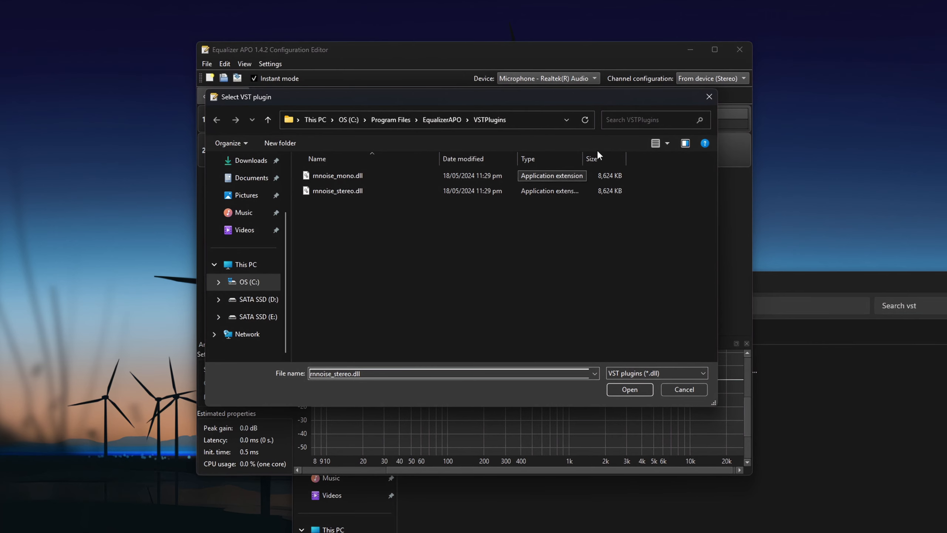
Load rnnoise_stereo.dll from the VSTPlugins folder as the plugin file of the VST entry
left_click_drag(567, 105, 518, 105)
left_click_drag(488, 118, 491, 120)
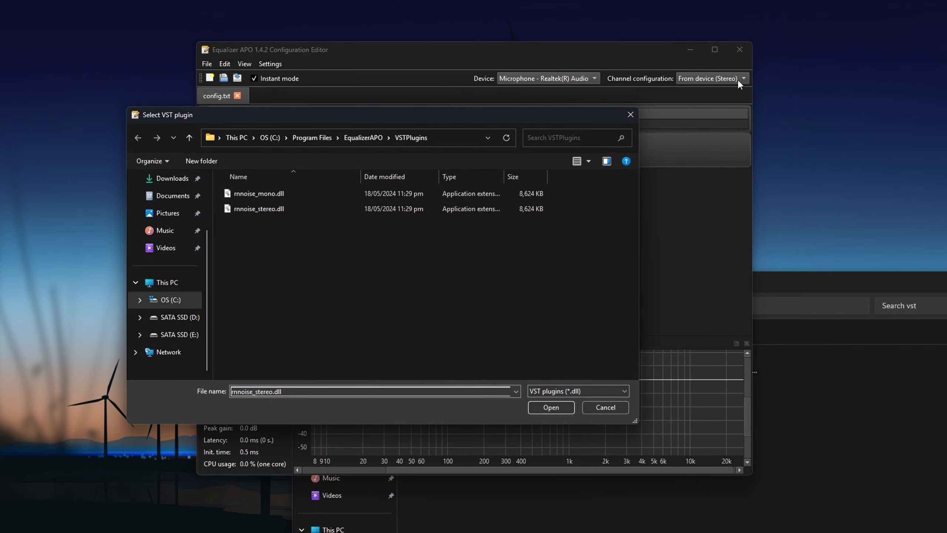
left_click(256, 210)
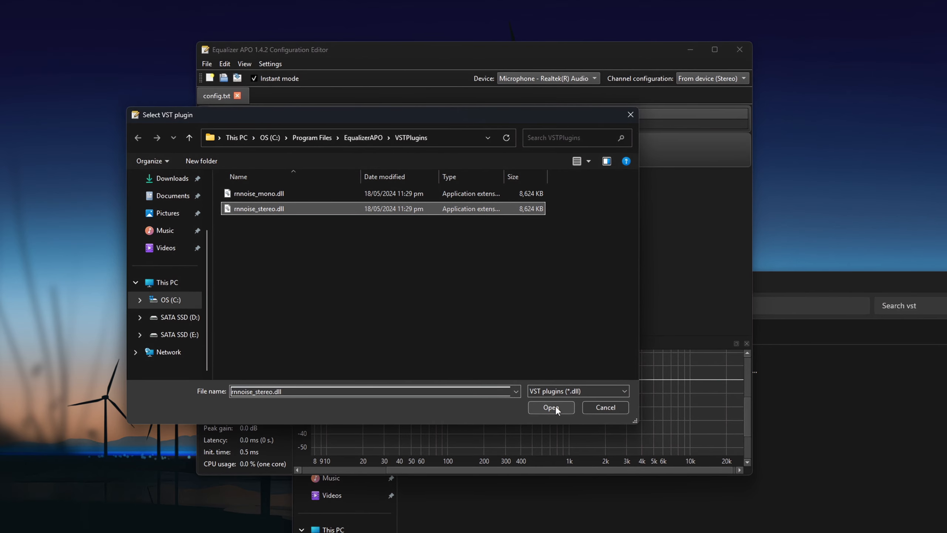
left_click(545, 407)
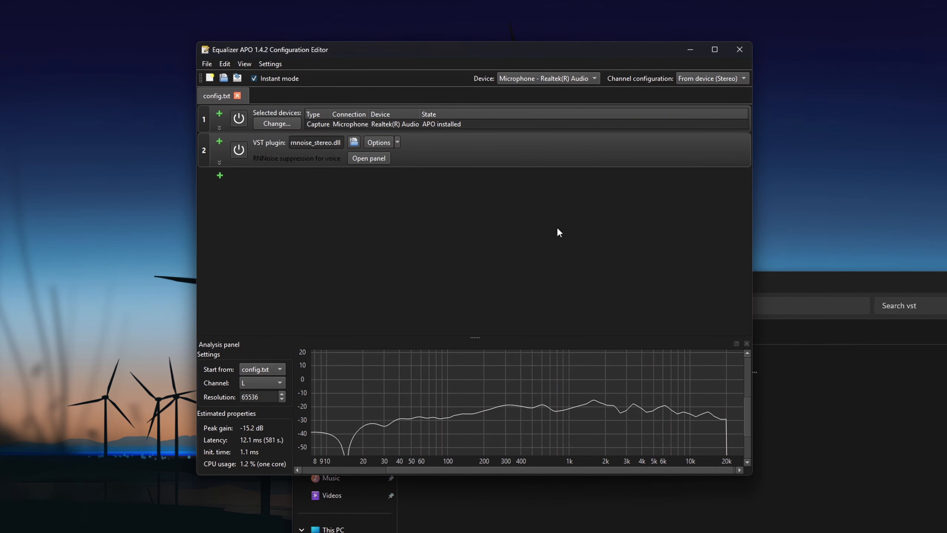
In the RNNoise plugin's settings, try lower and higher VAD Threshold values, return it to about 0.60 and accept the settings
left_click(367, 158)
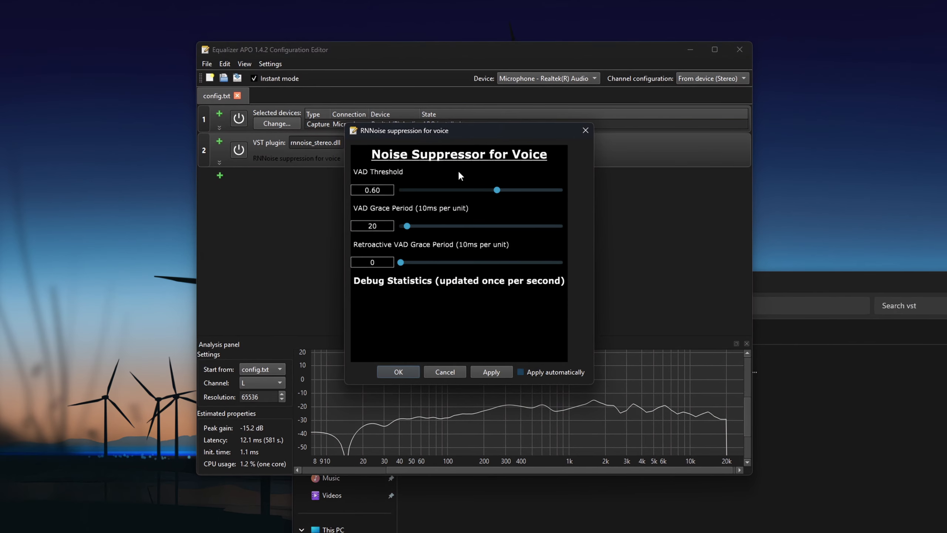
left_click_drag(457, 132, 505, 160)
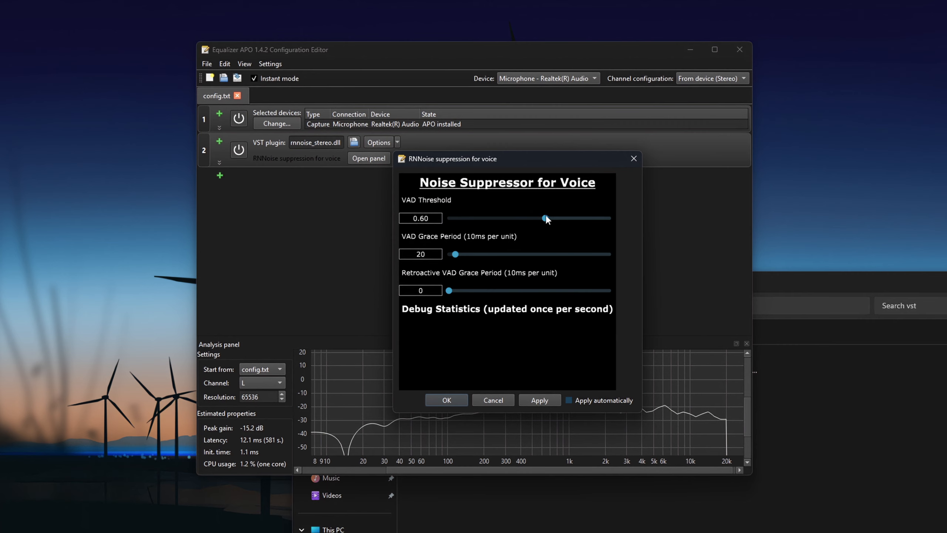
mouse_move(545, 220)
left_mouse_down()
mouse_move(528, 228)
mouse_move(546, 227)
left_mouse_up()
left_click_drag(545, 220, 513, 219)
left_click_drag(511, 223, 563, 221)
left_click_drag(570, 220, 494, 229)
left_click_drag(495, 219, 546, 217)
left_click(443, 398)
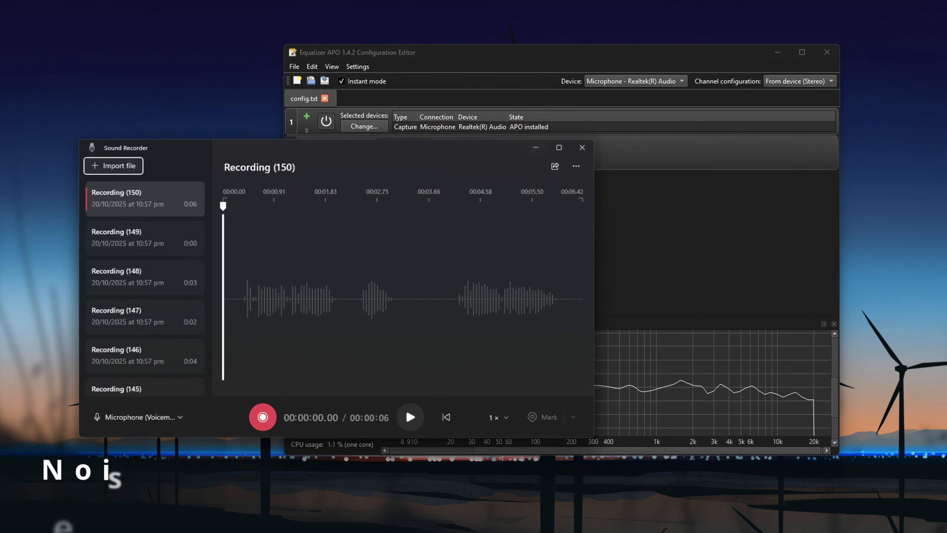
Start a microphone recording in Sound Recorder and switch the RNNoise VST plugin off and back on while recording to compare the noise
left_click(263, 417)
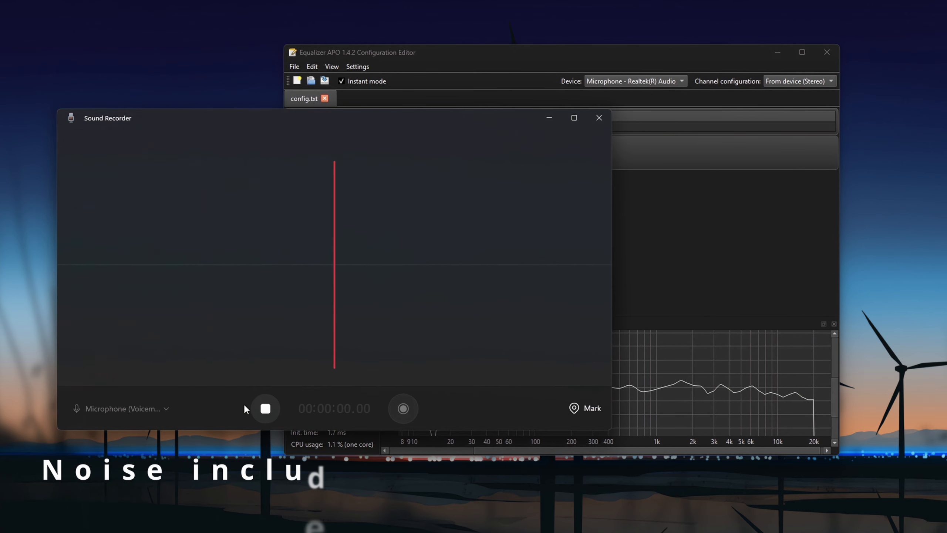
left_click(401, 62)
left_click_drag(436, 54, 636, 52)
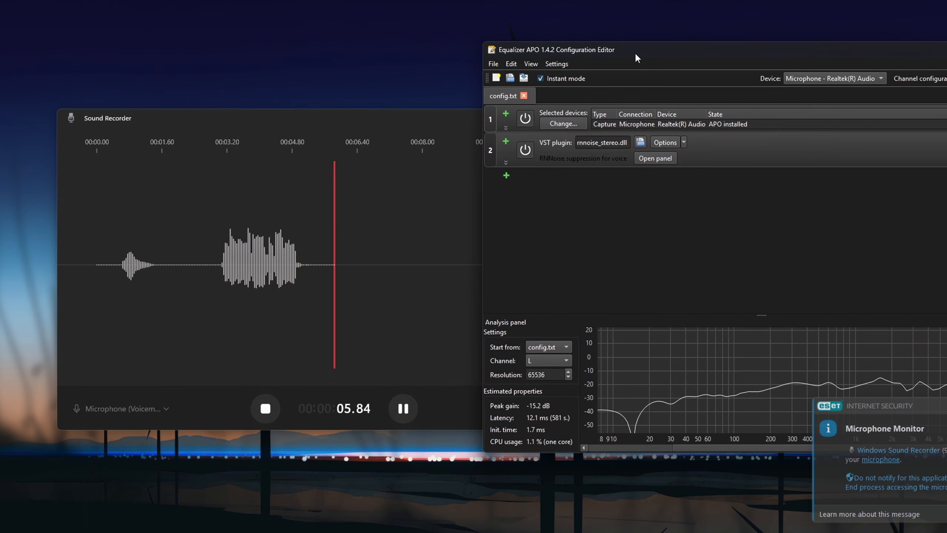
left_click(524, 149)
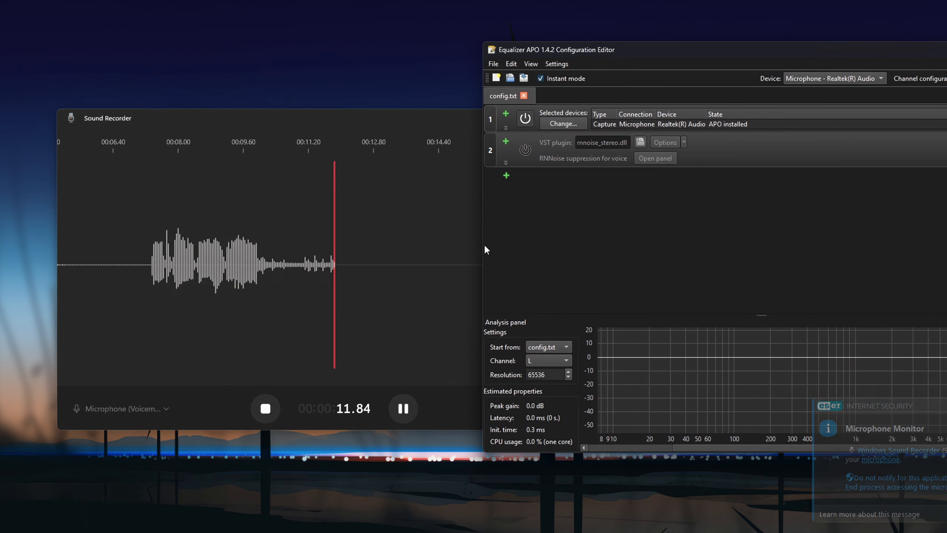
left_click(525, 149)
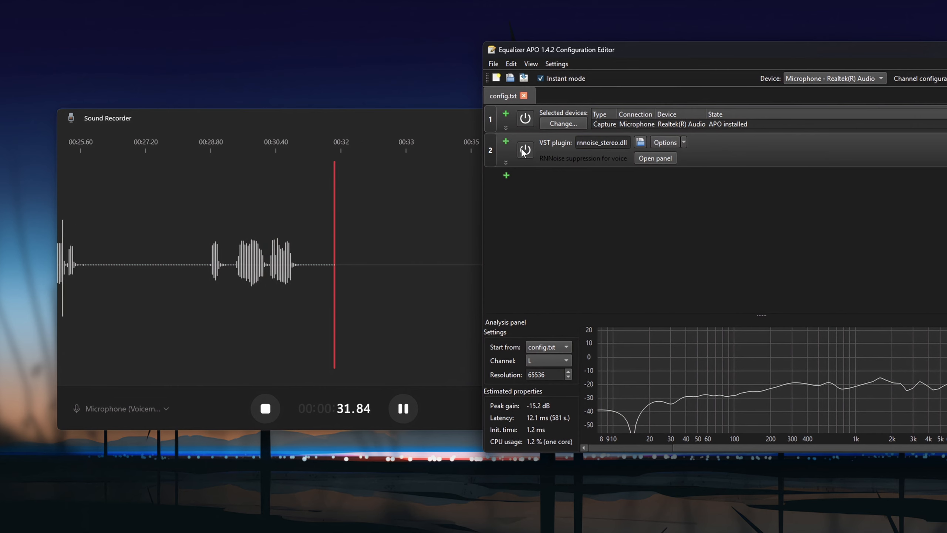